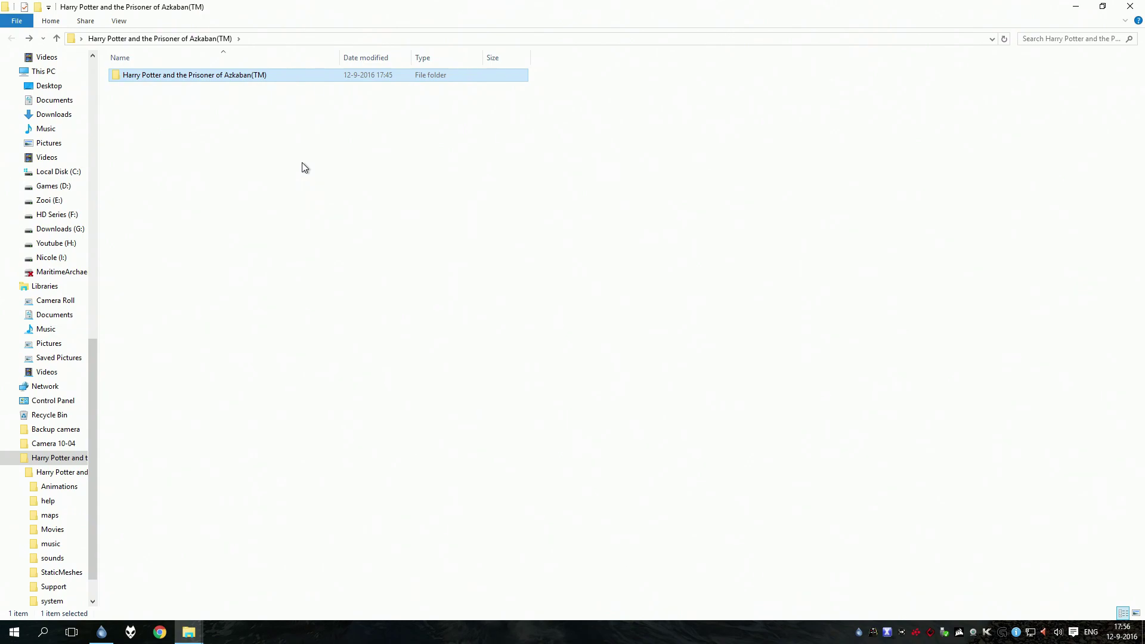
Step: Go into the game's system folder and bring up the context menu for Default.ini
double_click(250, 76)
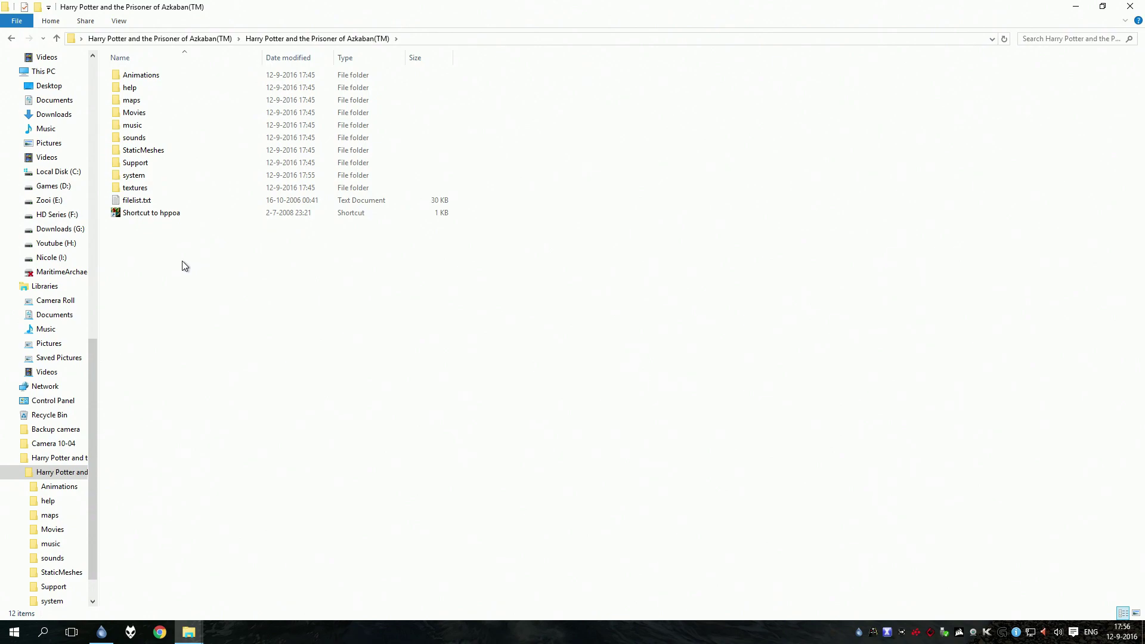
key(BackSpace)
double_click(211, 77)
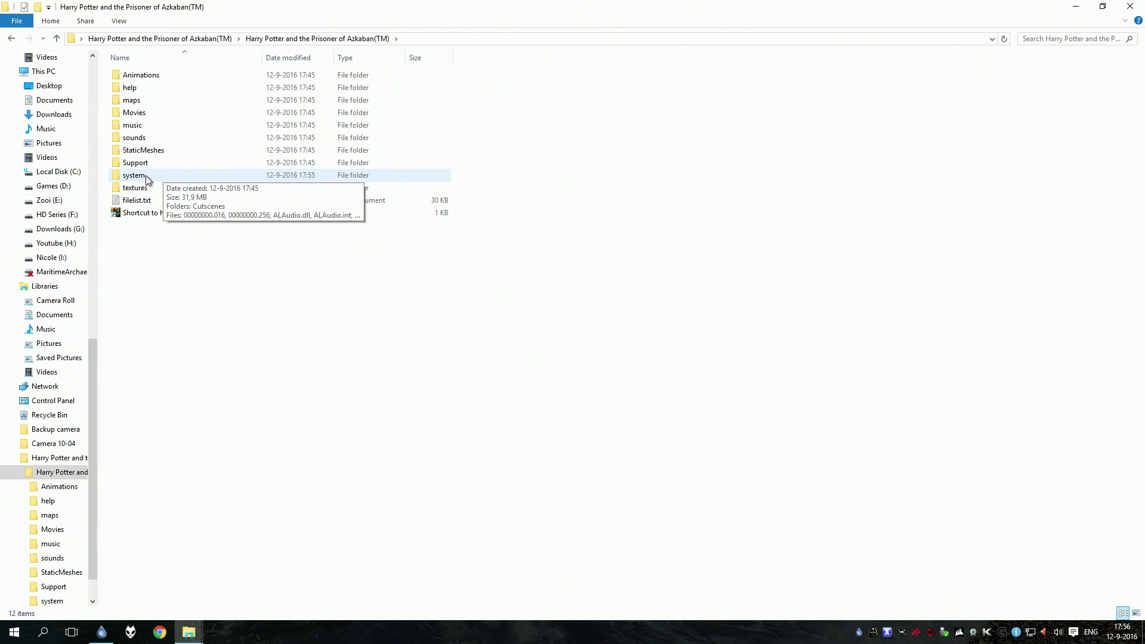
double_click(148, 178)
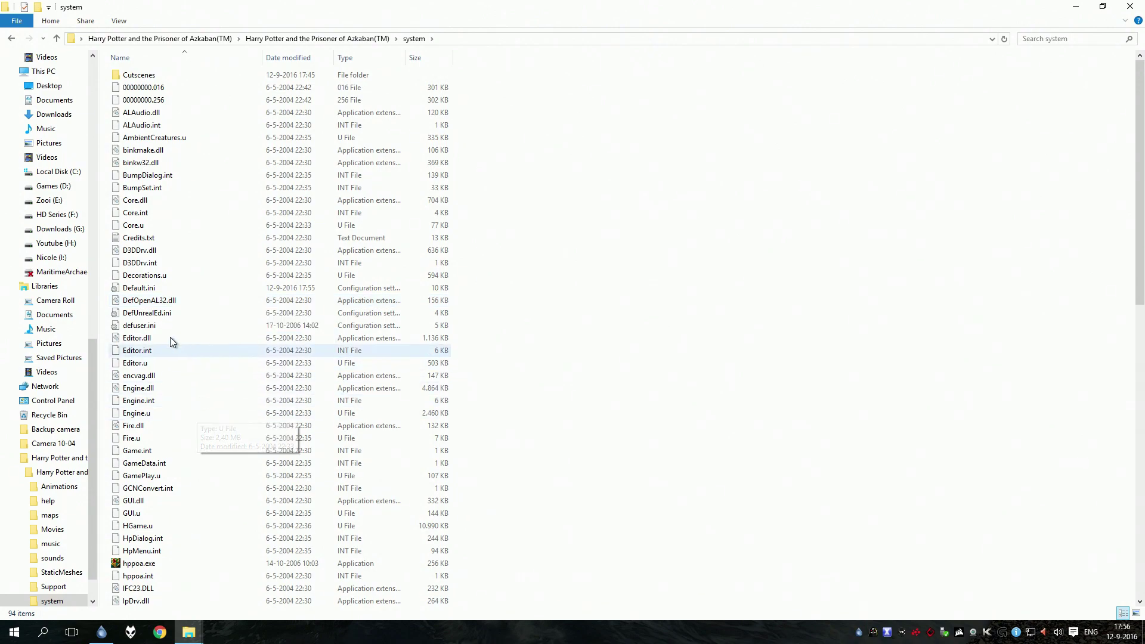
click(141, 293)
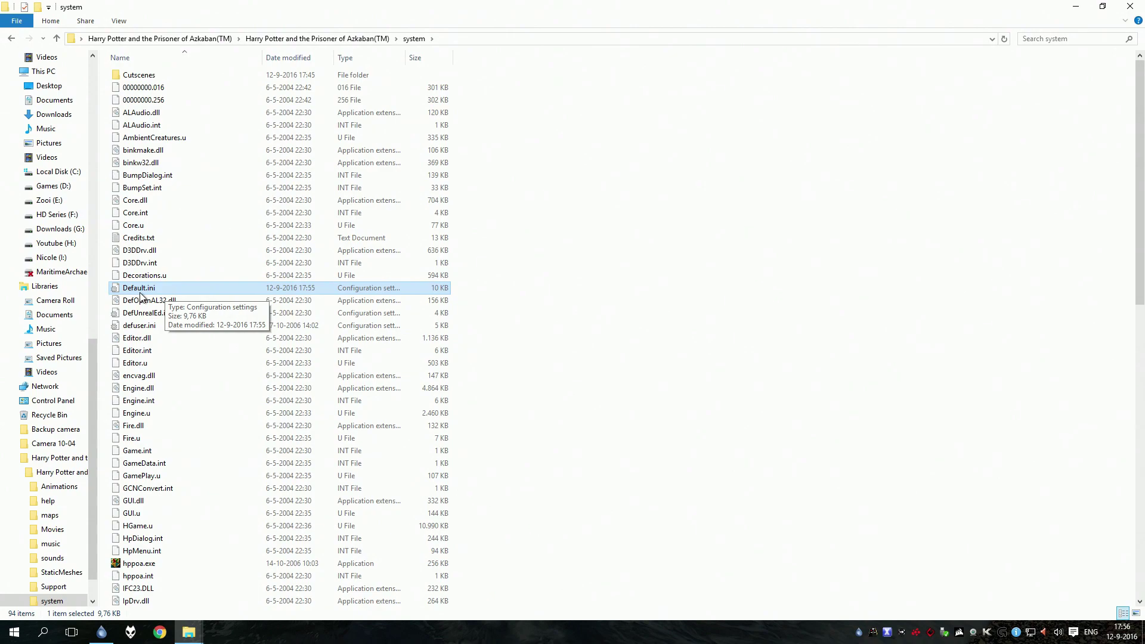
right_click(174, 290)
mouse_move(212, 387)
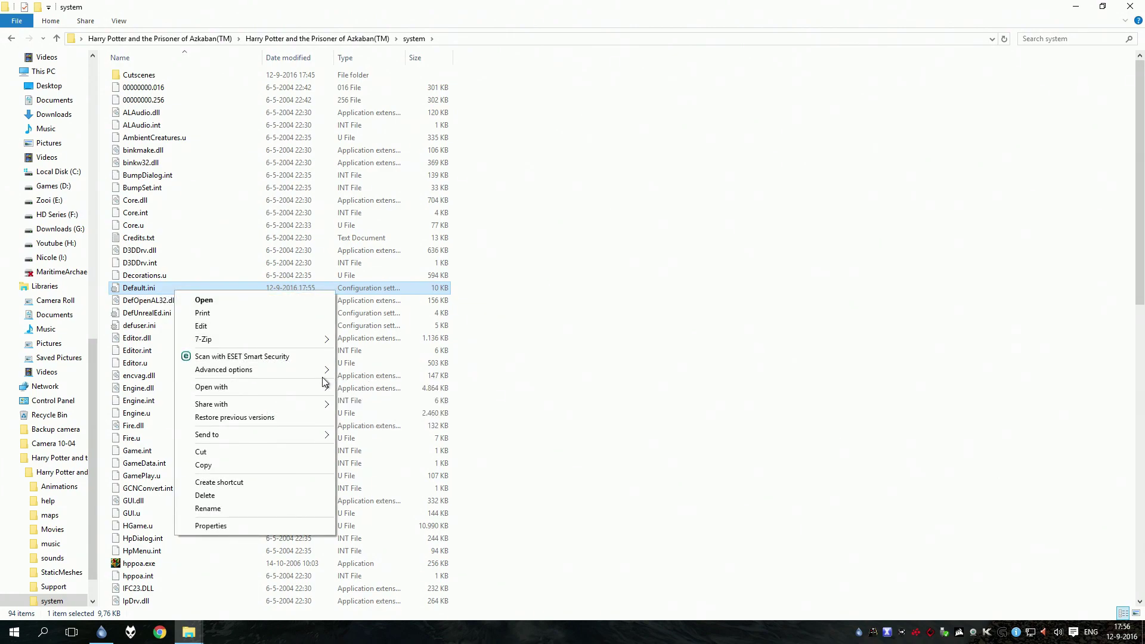
Step: Open Default.ini in Notepad with the caret at the start of the RenderDevice=D3DDrv line
click(381, 387)
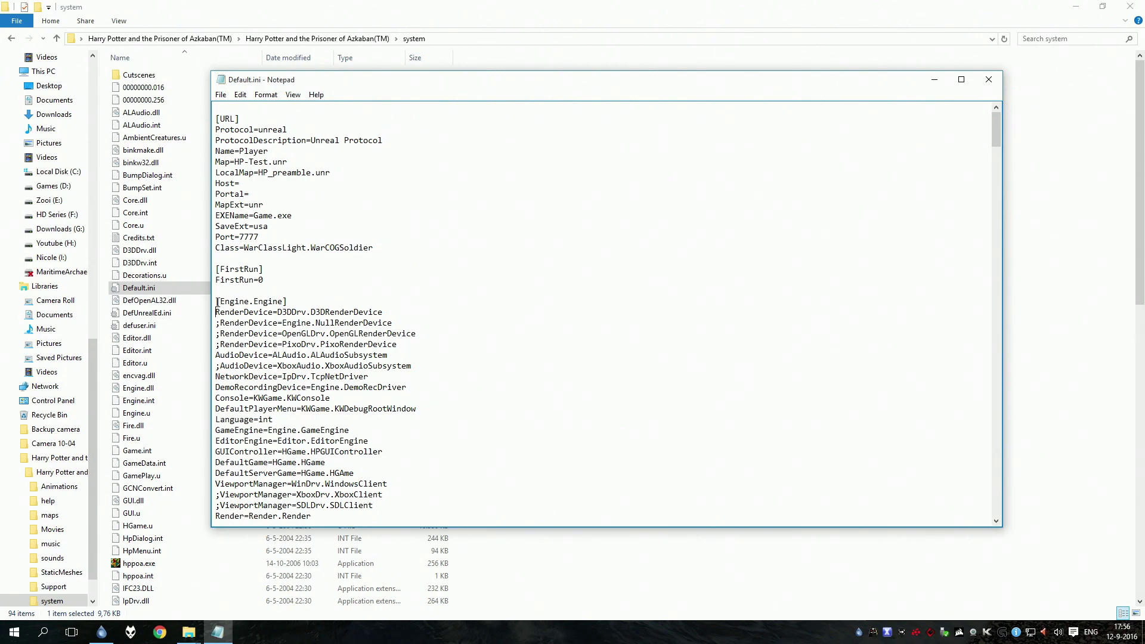
drag(215, 301, 304, 299)
drag(216, 311, 393, 311)
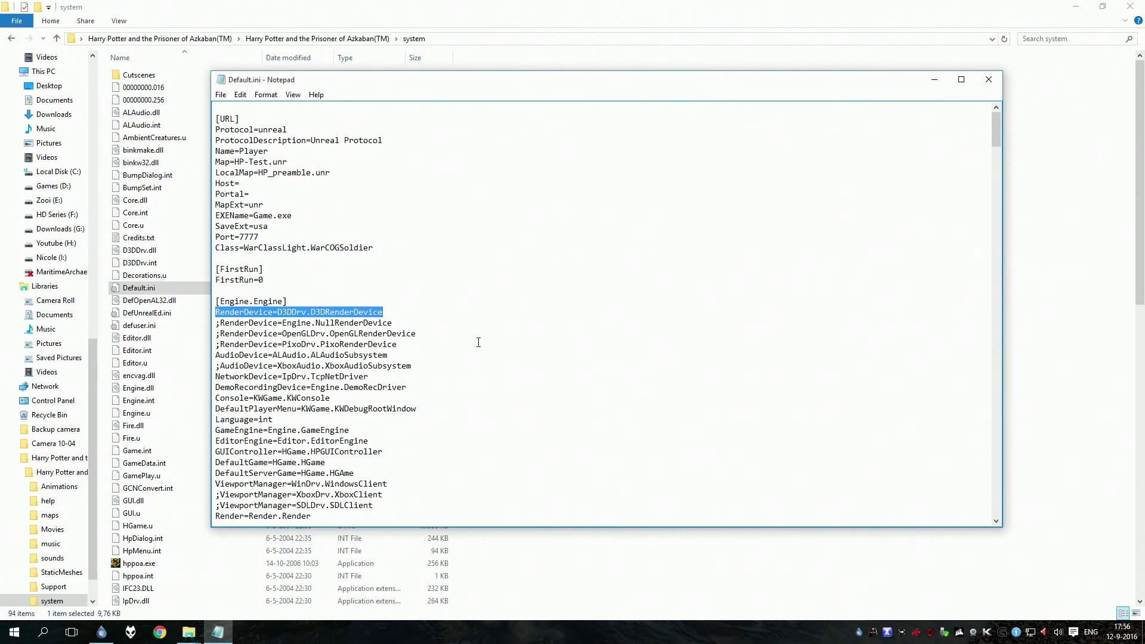
click(400, 313)
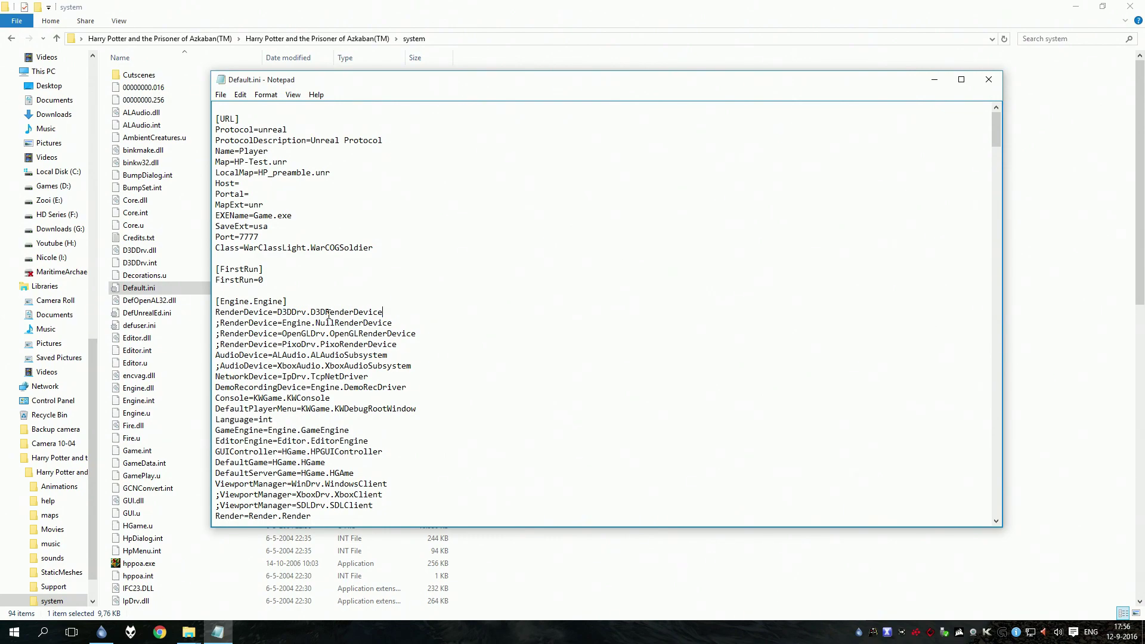
click(217, 312)
text(;)
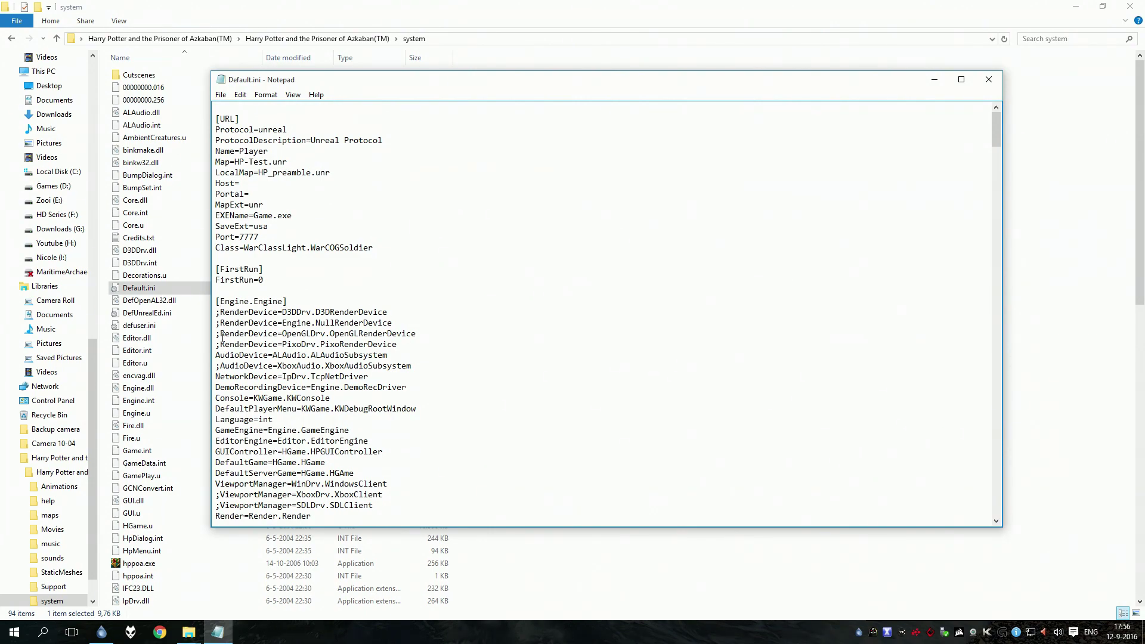
Step: Enable the OpenGL render device line by deleting its semicolon, then check the commented-out D3D line
drag(312, 333, 282, 333)
click(217, 334)
key(Delete)
drag(412, 333, 213, 334)
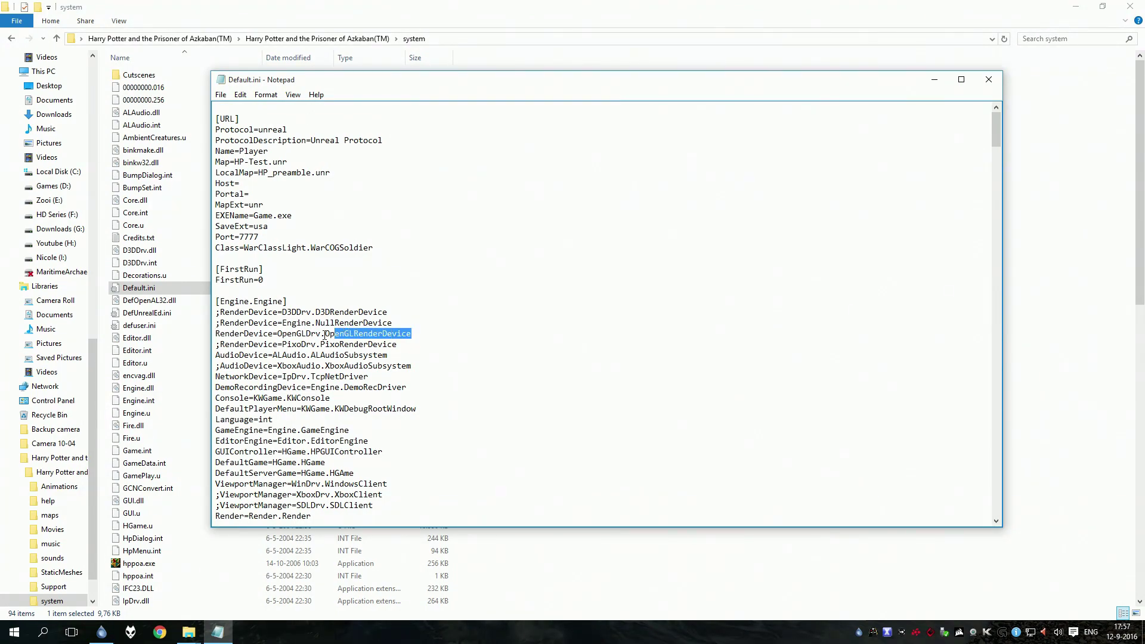
drag(389, 312, 214, 312)
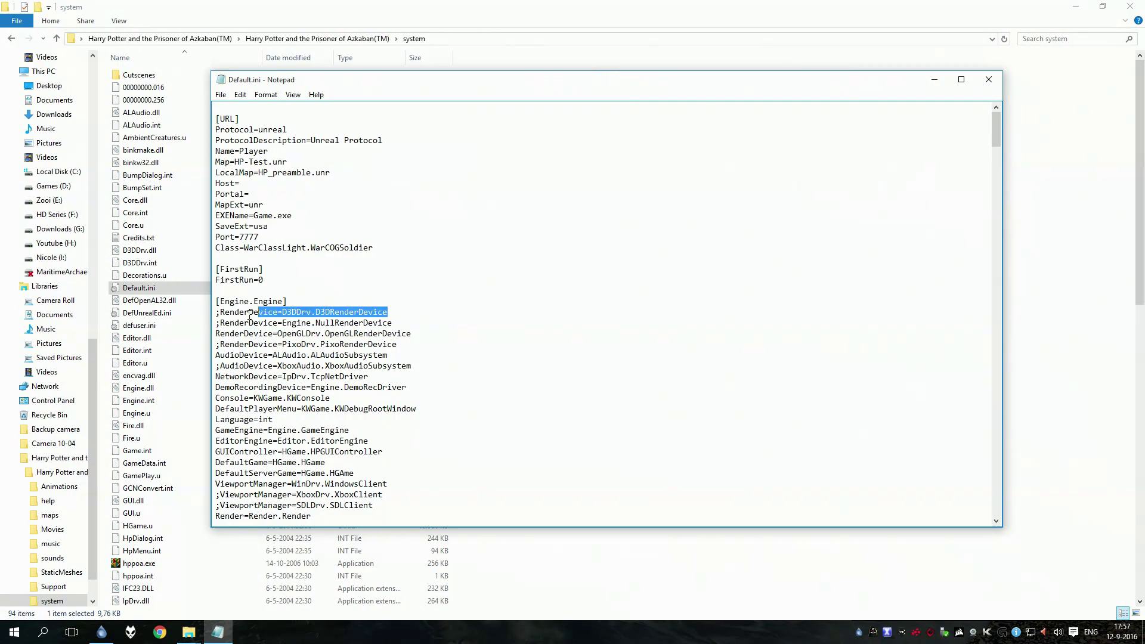
Step: Save the edited Default.ini and close Notepad
click(220, 96)
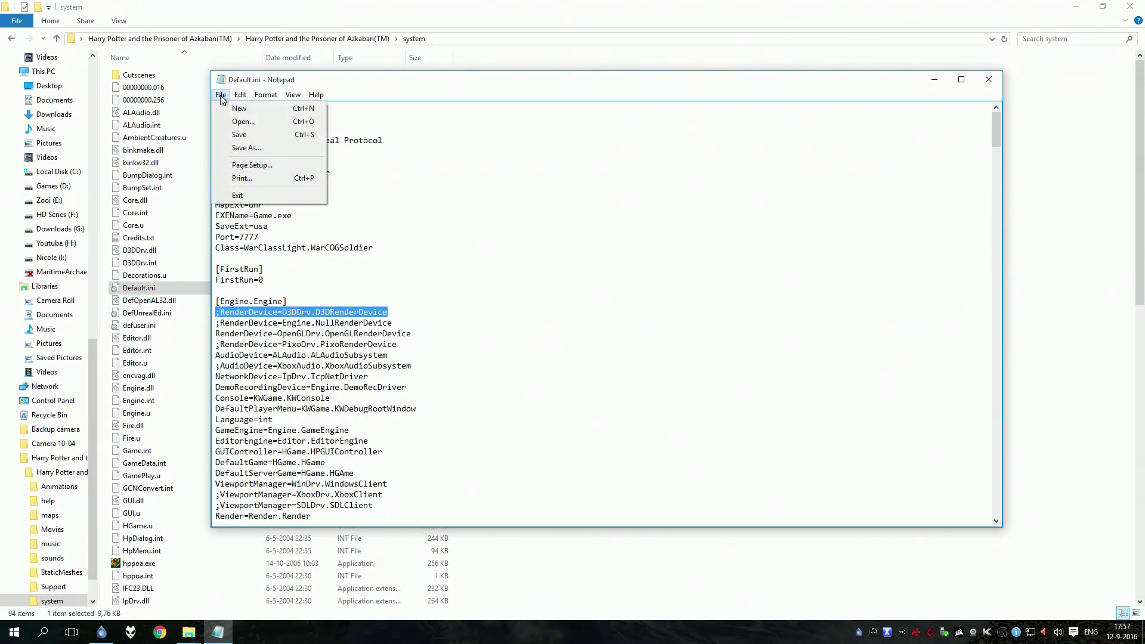
click(227, 136)
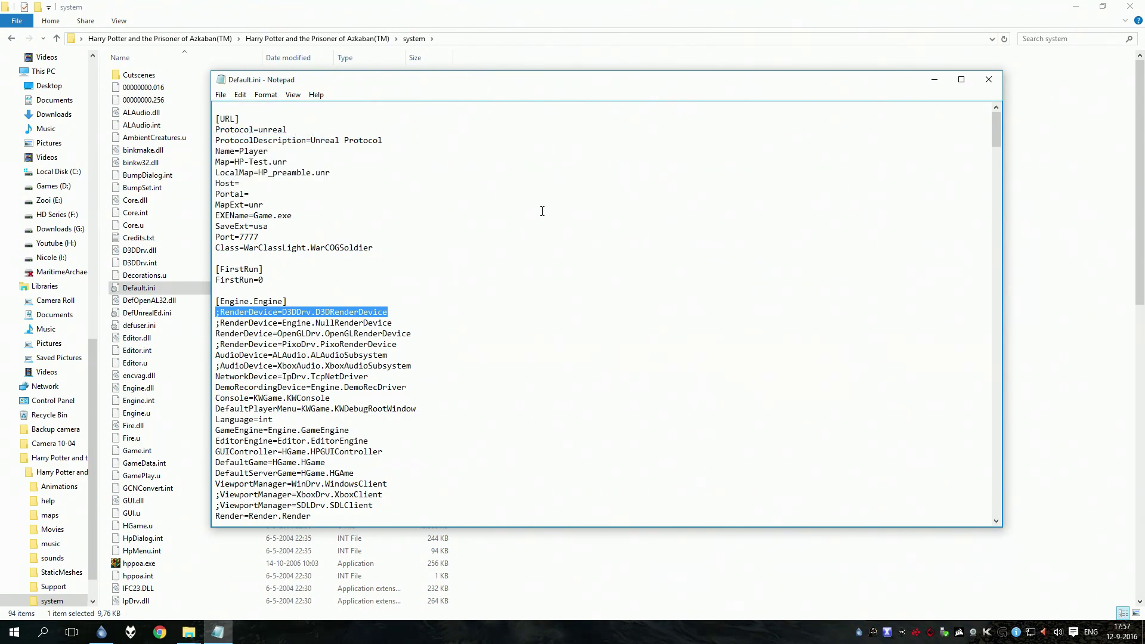
click(988, 78)
Step: Deselect Default.ini by clicking an empty area of the system folder
click(647, 363)
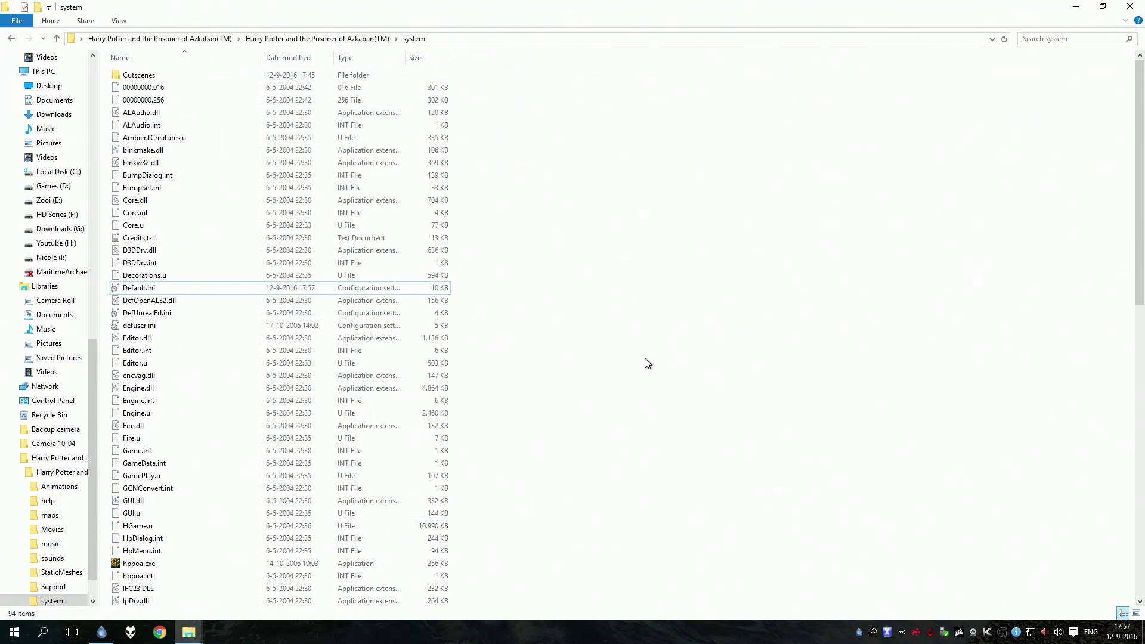